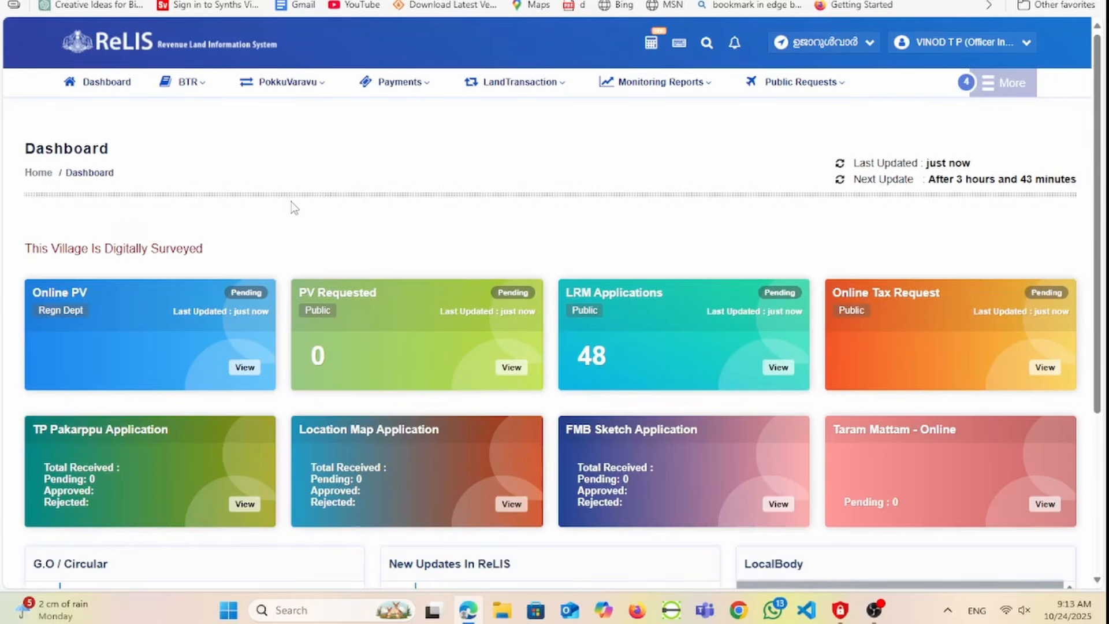
Open the TPExtract requests under the public requests and sort the pending list with the newest entry date first.
click(410, 85)
click(785, 82)
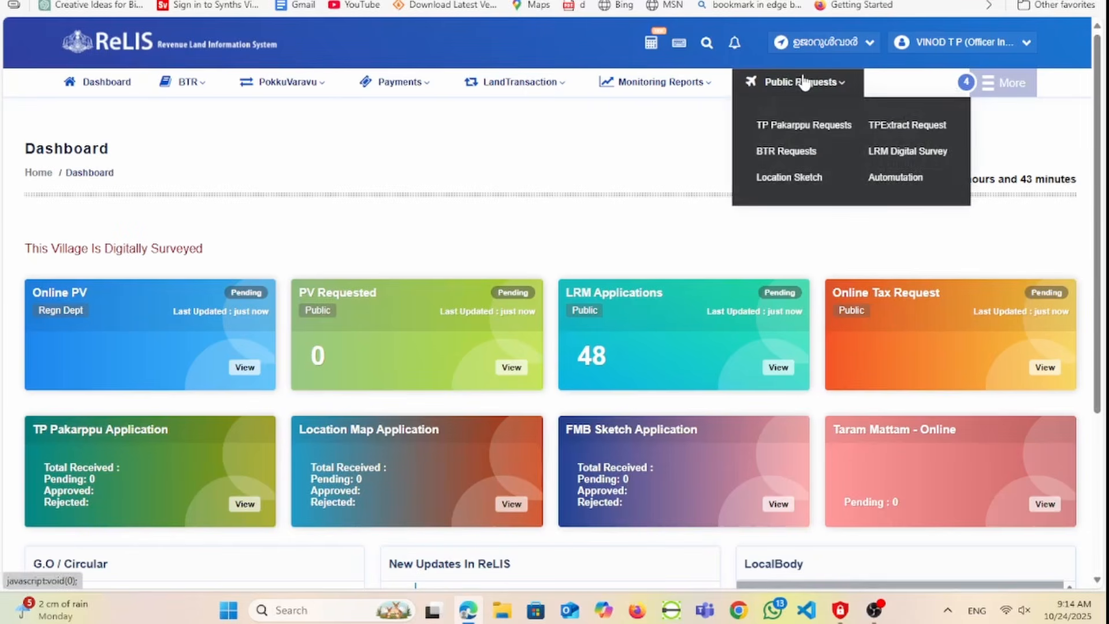
click(908, 126)
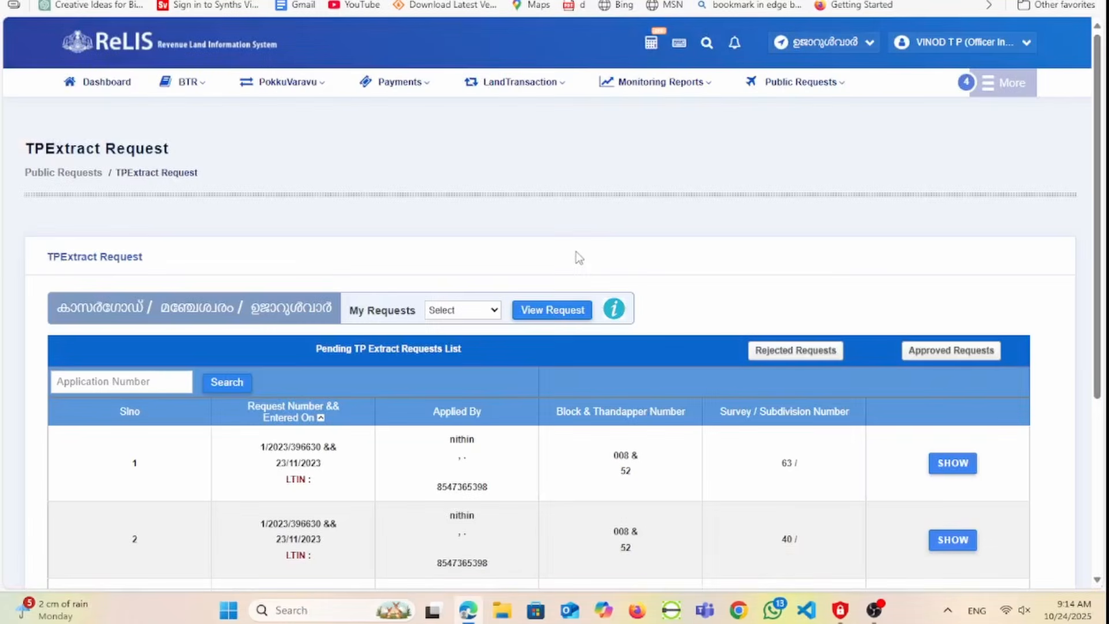
scroll(461, 394, down, 4)
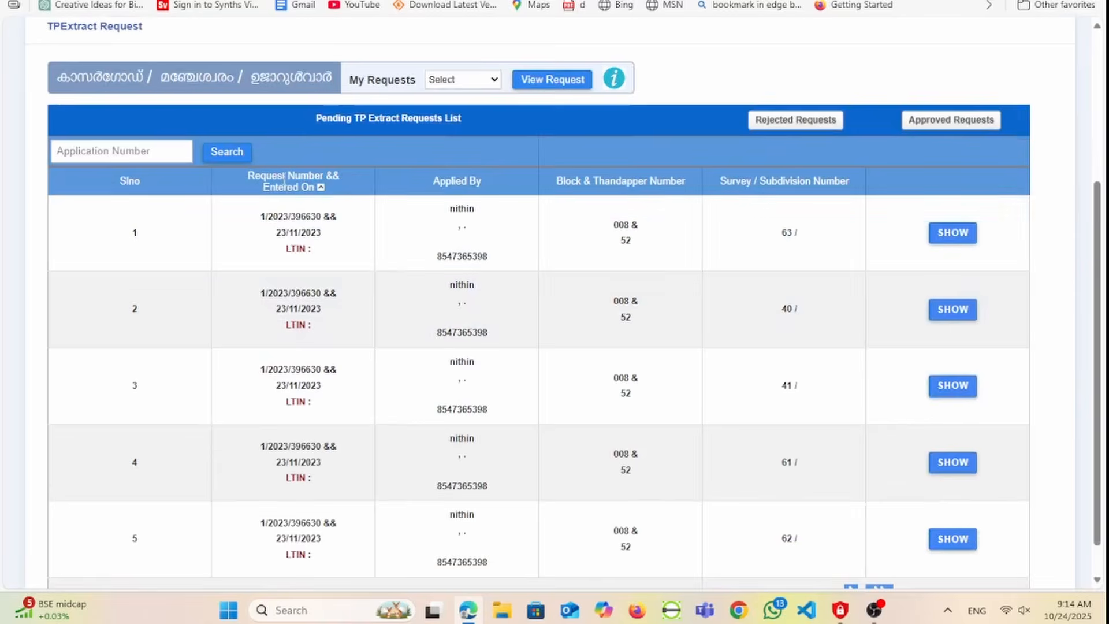
click(321, 188)
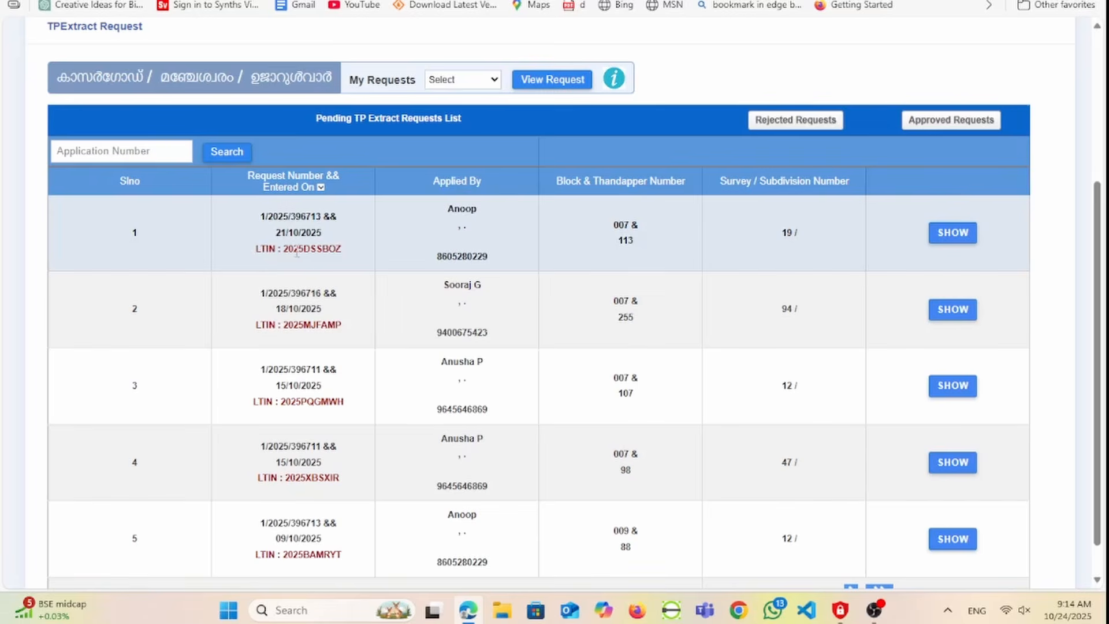
Open the pending request entered on 21/10/2025 and review its requested details and LR data, dismissing the chat notification.
drag(283, 249, 343, 252)
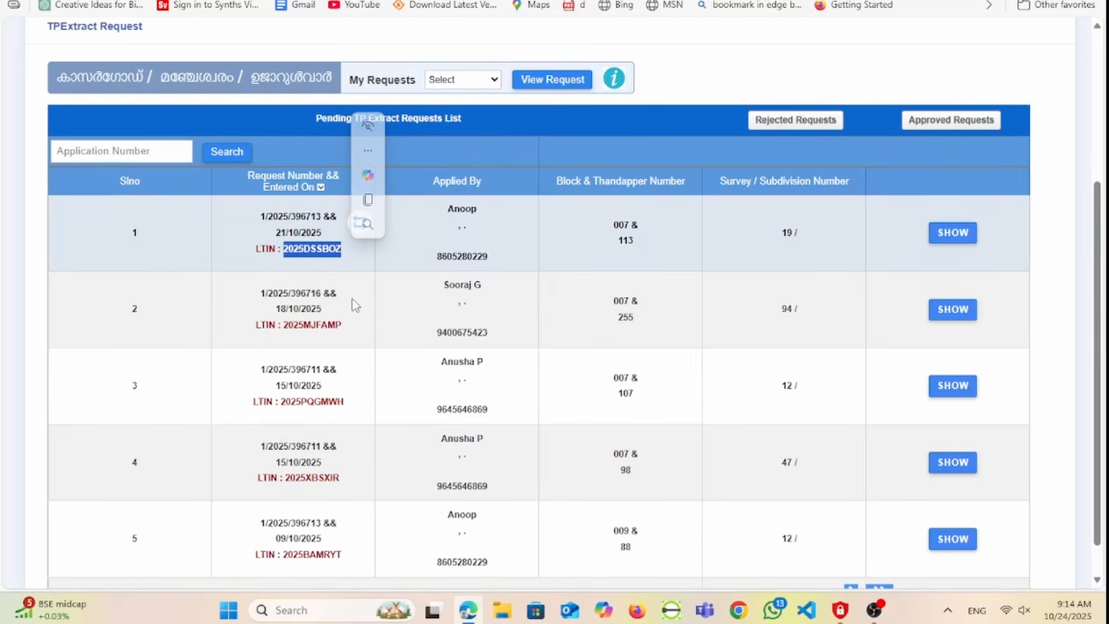
click(962, 234)
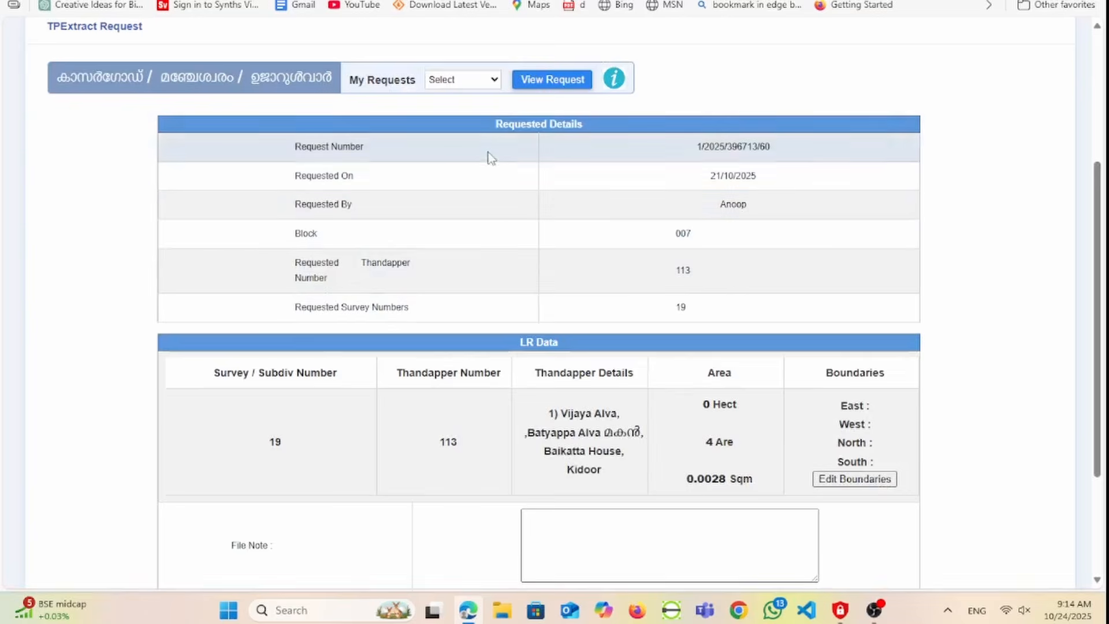
scroll(575, 356, down, 3)
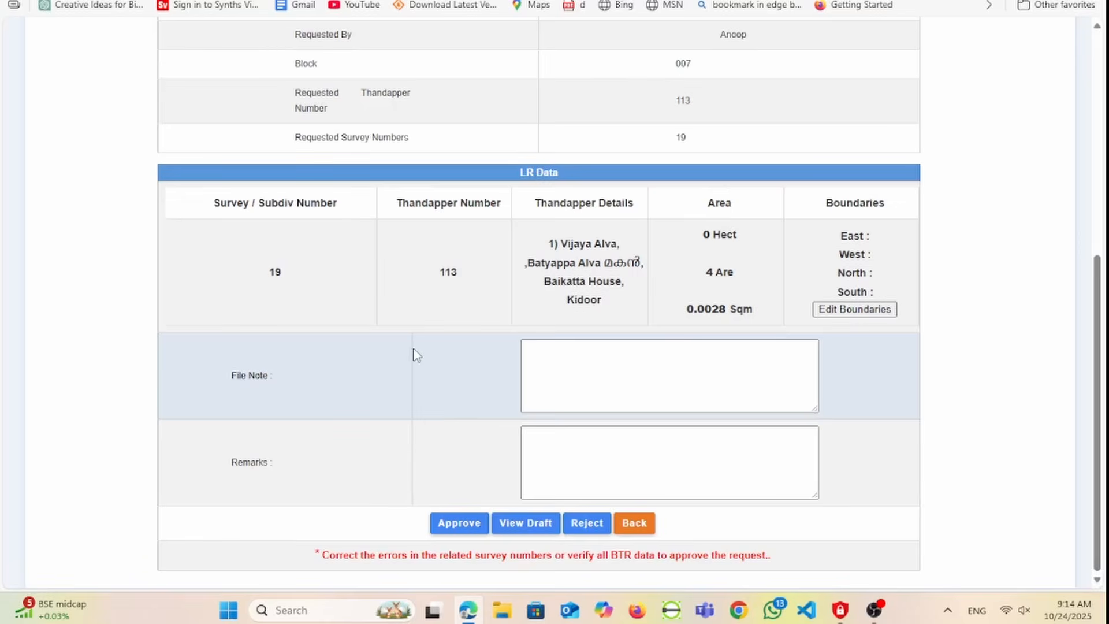
scroll(415, 354, up, 5)
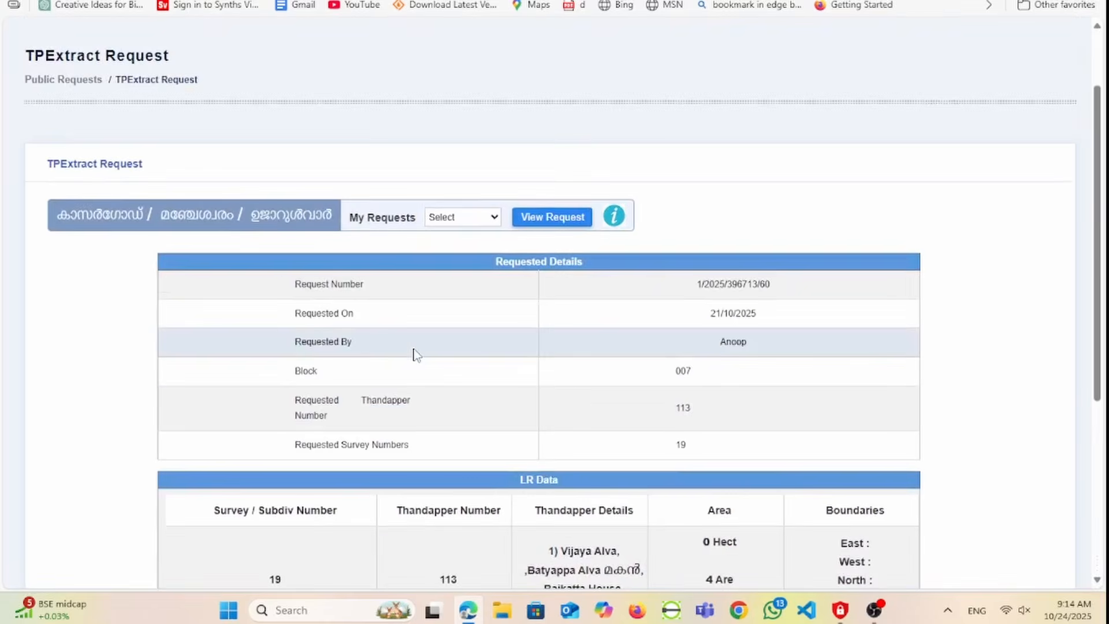
scroll(456, 355, down, 5)
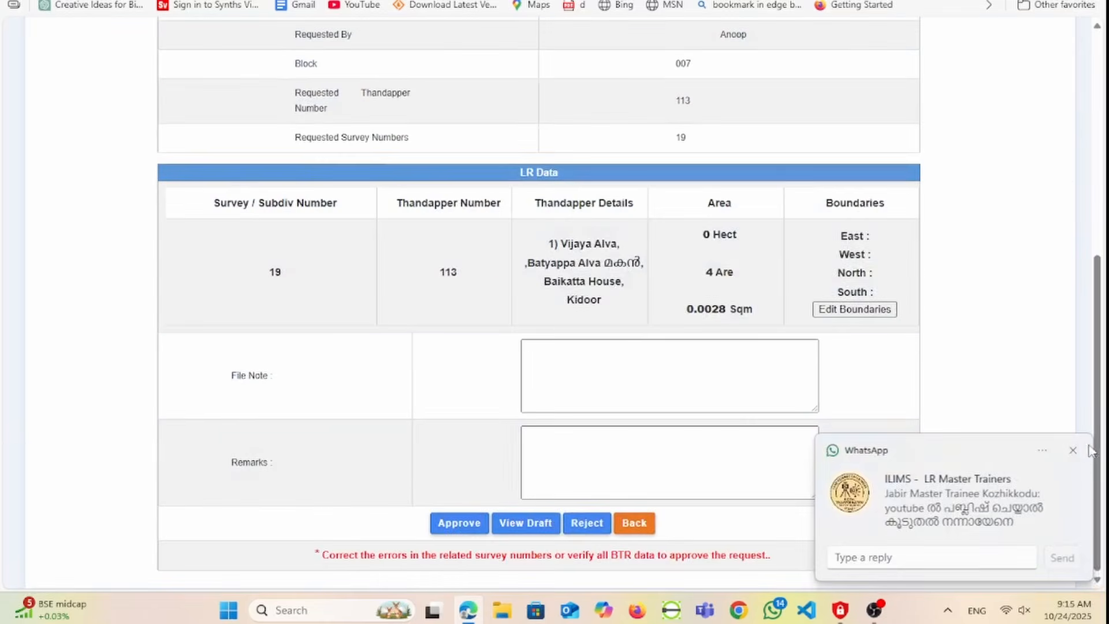
click(1072, 452)
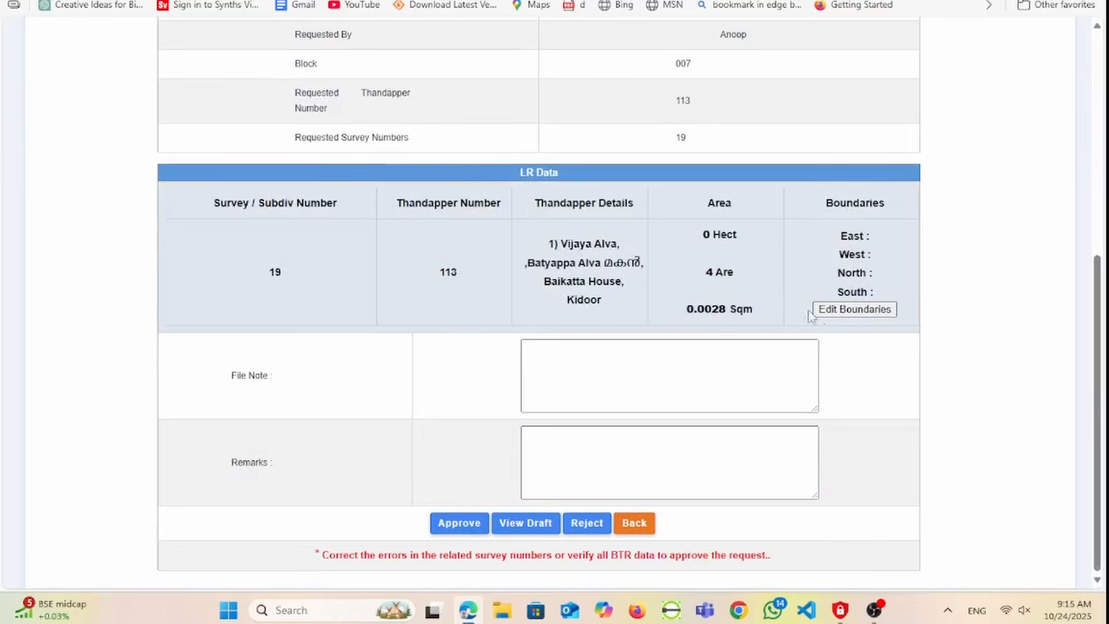
Fill in the ROR boundaries for survey 19: East fgfgfgfg, West dgdgdgdg, North dgdgdgdgdg and South dgdgdgdgdgdgg.
click(844, 309)
click(607, 188)
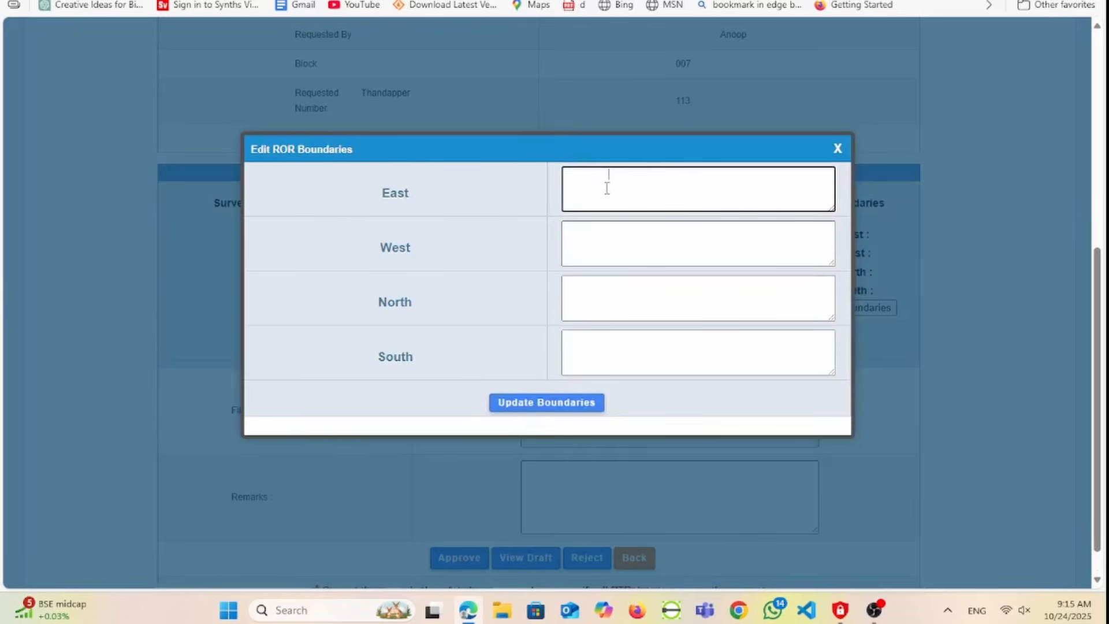
text(fgfgfgfg)
click(636, 254)
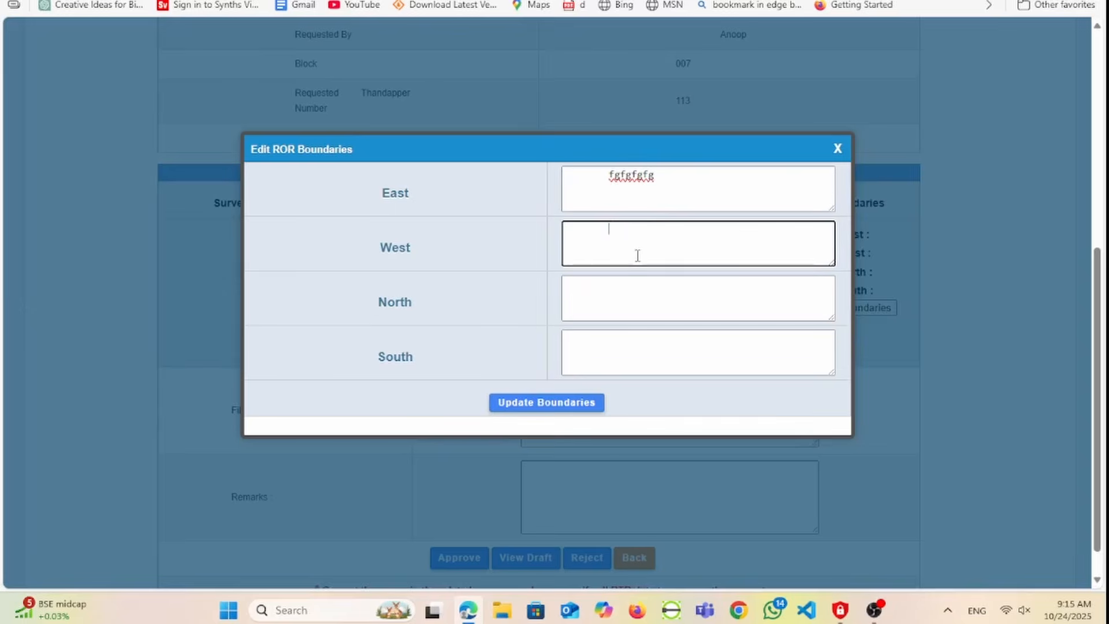
text(dgdgdgdg)
click(649, 300)
text(dgdgdgdgdg)
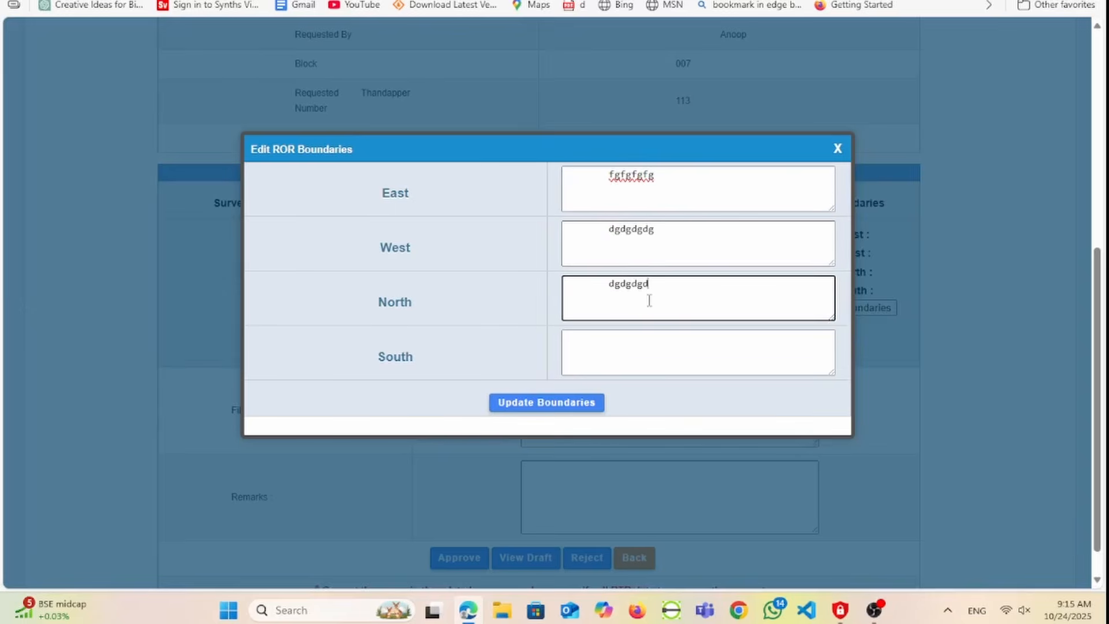
click(640, 347)
text(dgdgdgdgdgdgg)
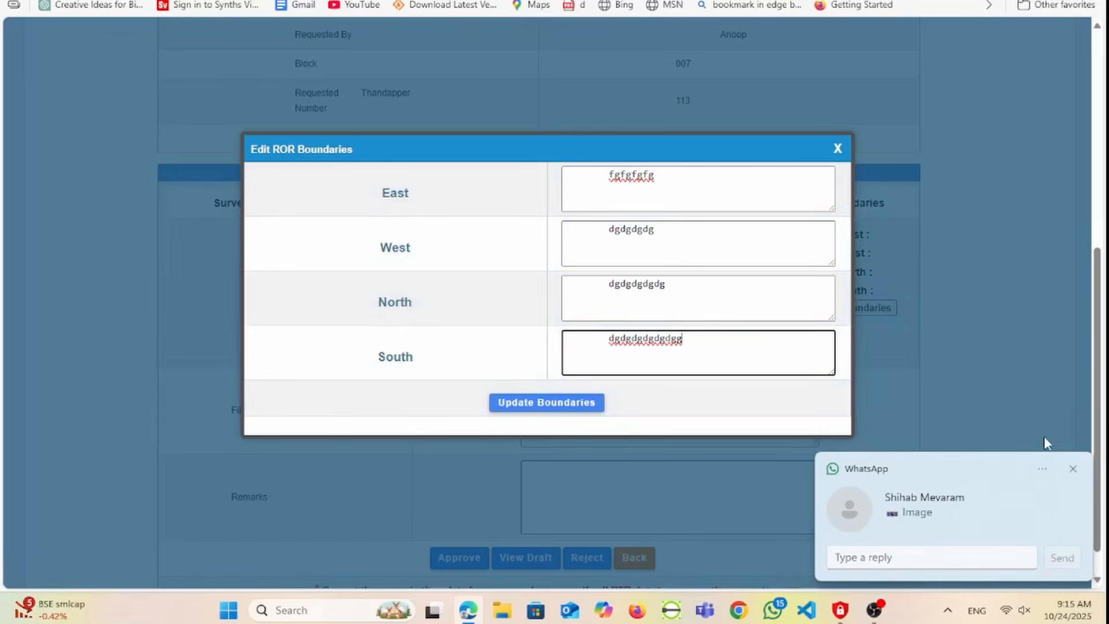
Dismiss the chat notification and update the ROR boundaries with the entered values, accepting the confirmations.
click(1073, 473)
click(532, 407)
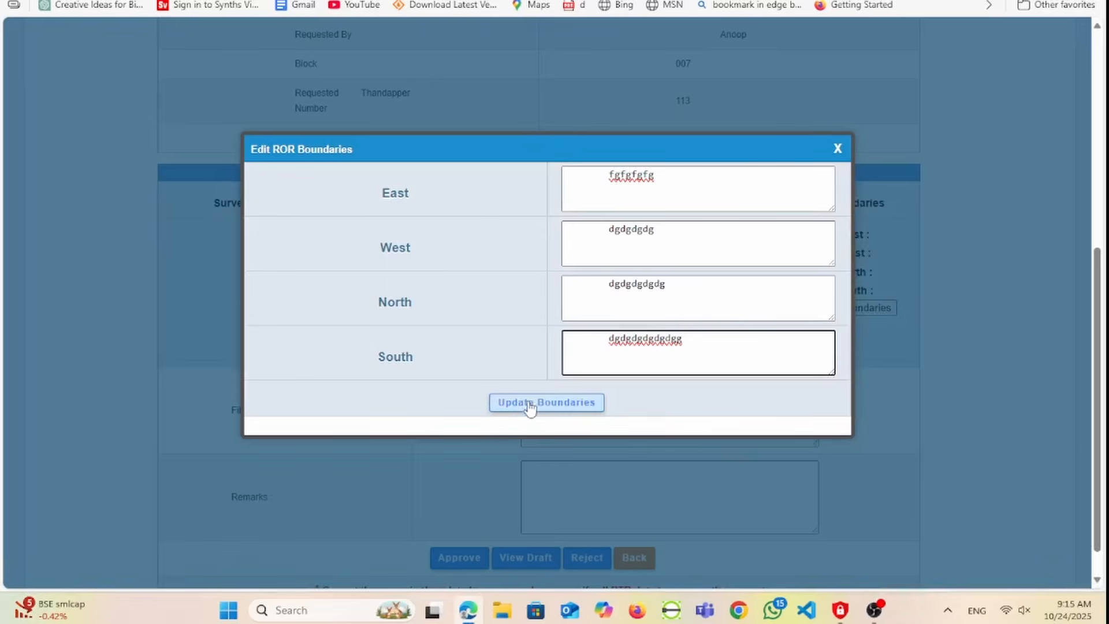
click(609, 67)
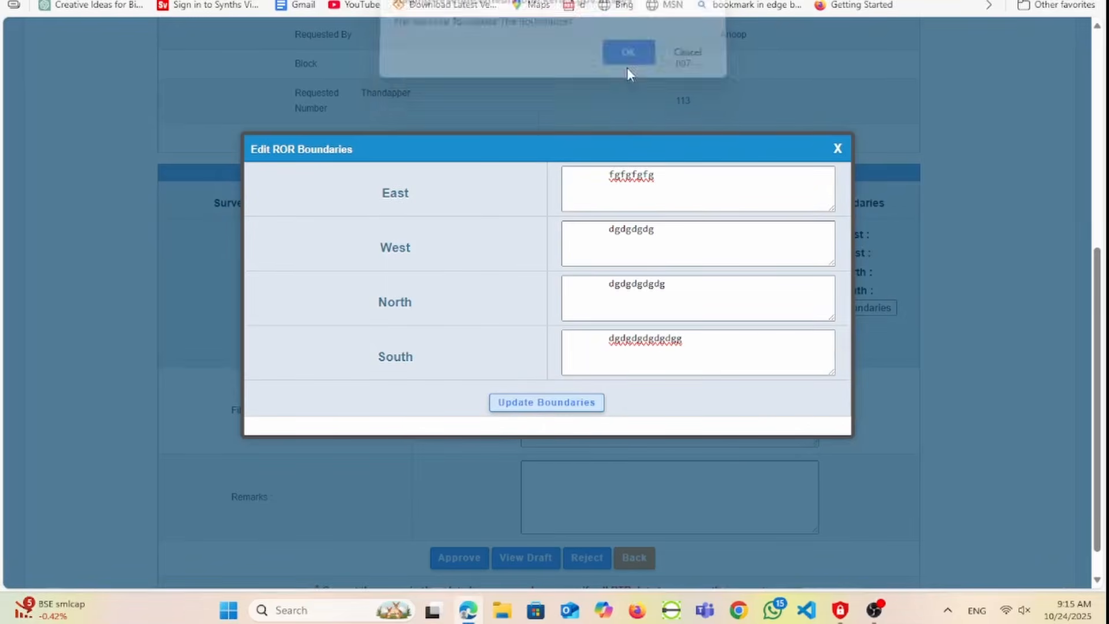
click(689, 64)
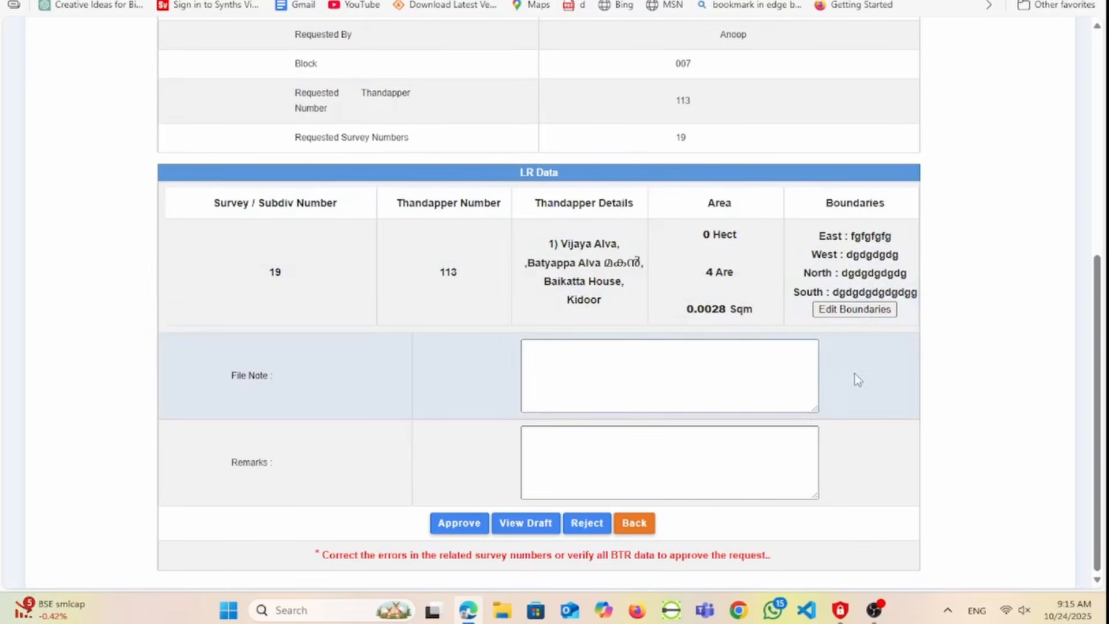
Enter "Approved" as the request's file note and "NIL" as its remarks.
click(638, 364)
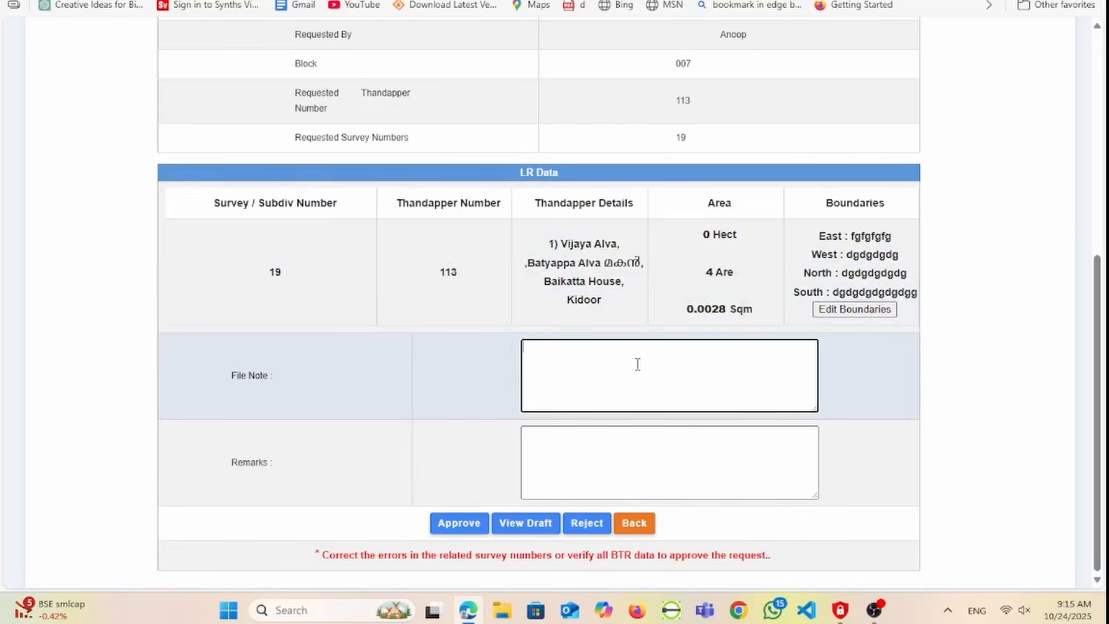
text(Approved)
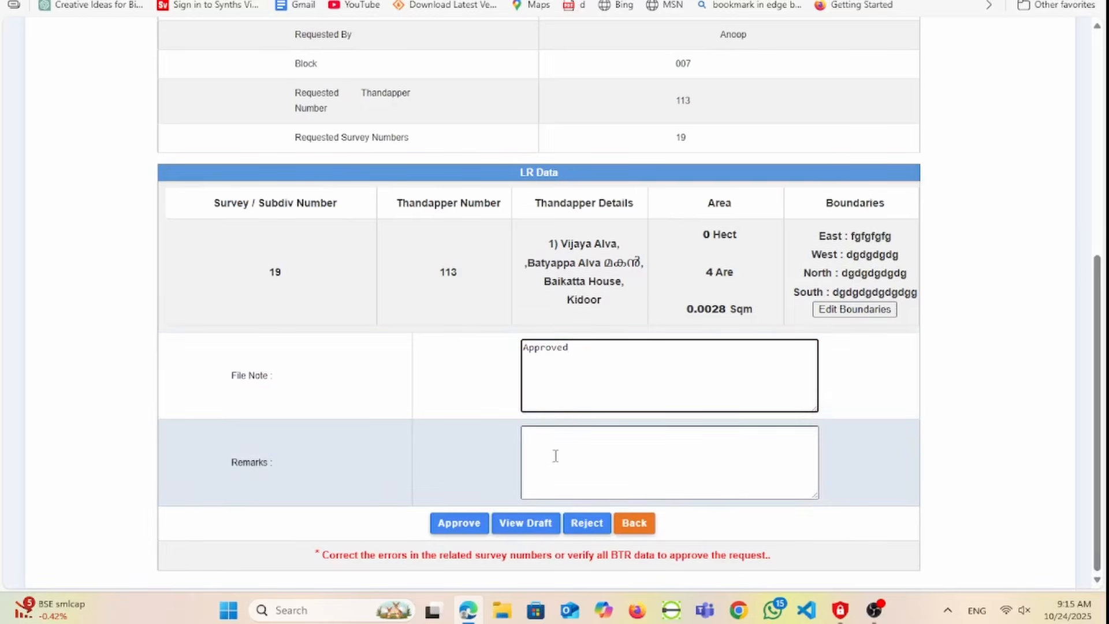
click(556, 456)
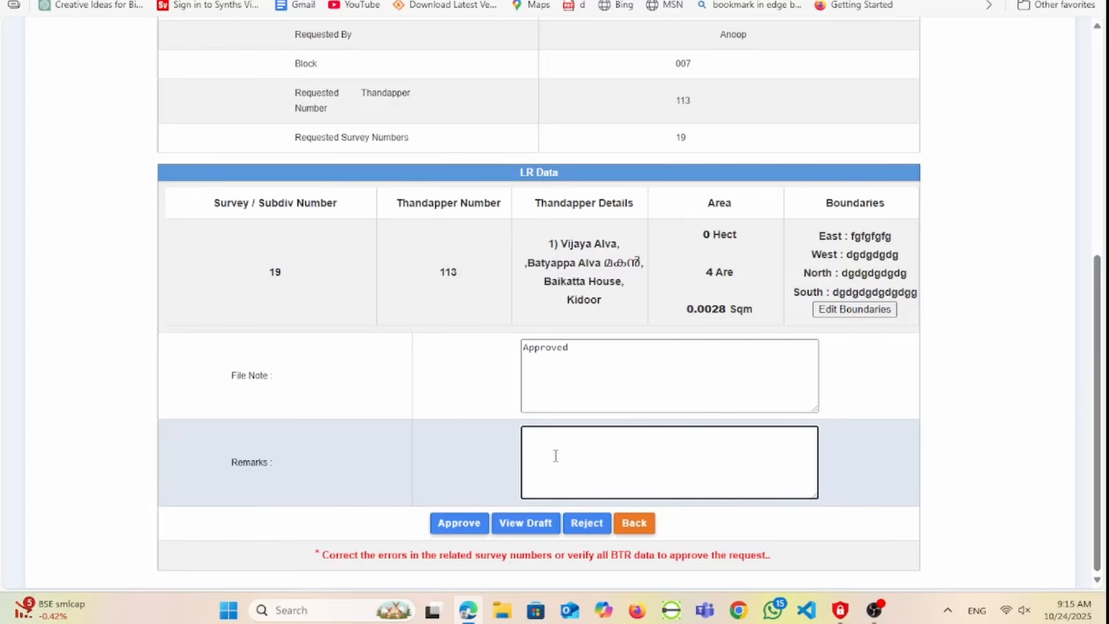
text(NIL)
Approve the TP extract request, confirming the approval and accepting the printror messages.
click(455, 523)
click(450, 523)
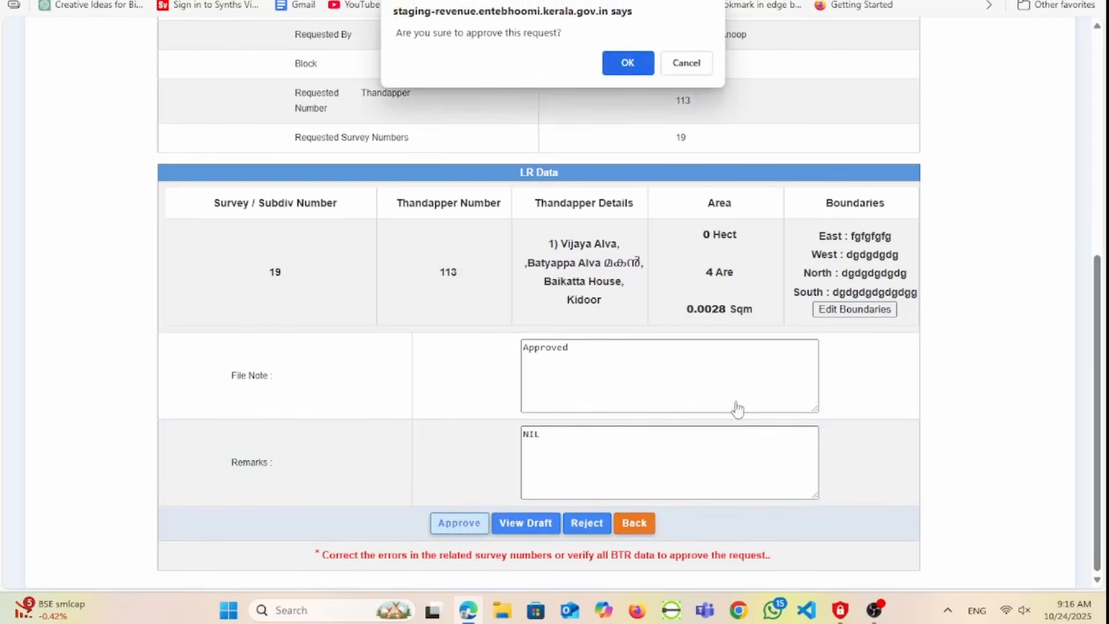
key(Return)
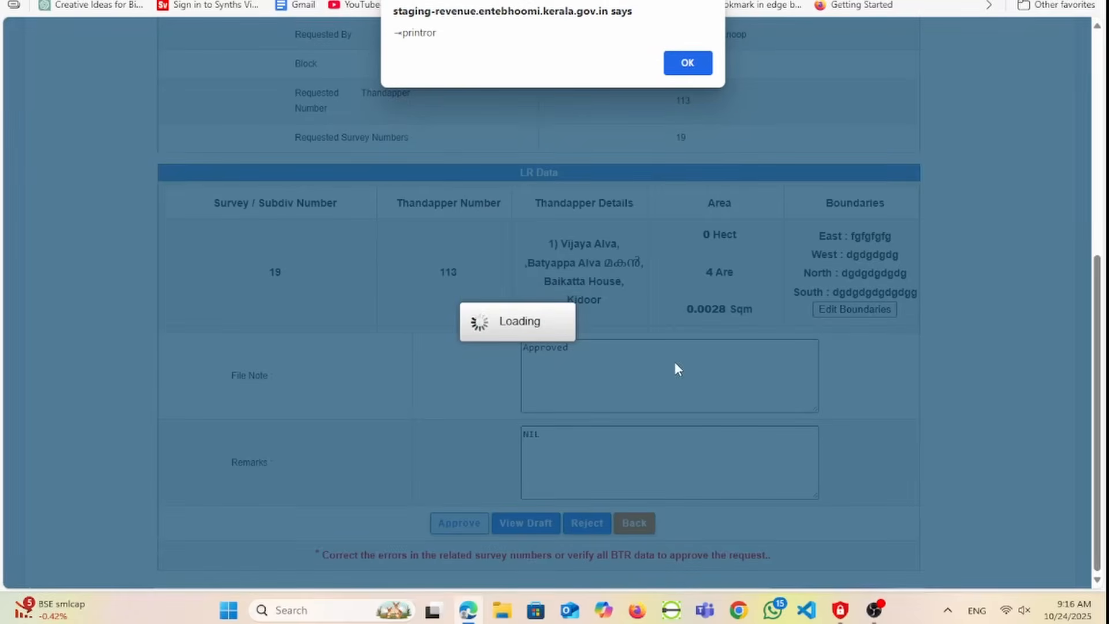
click(688, 62)
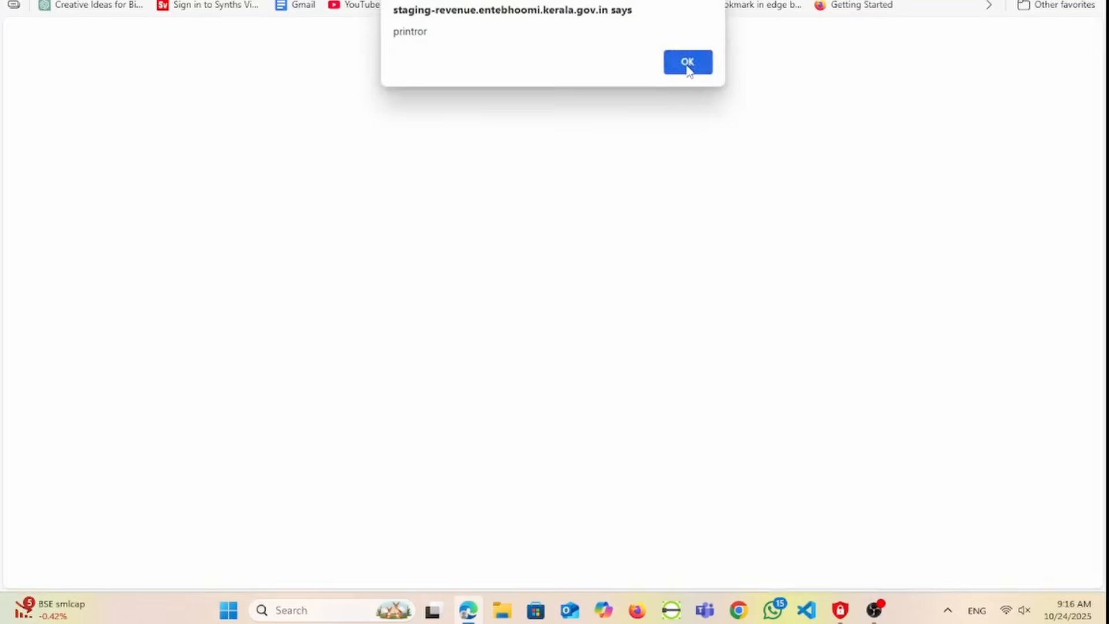
click(688, 65)
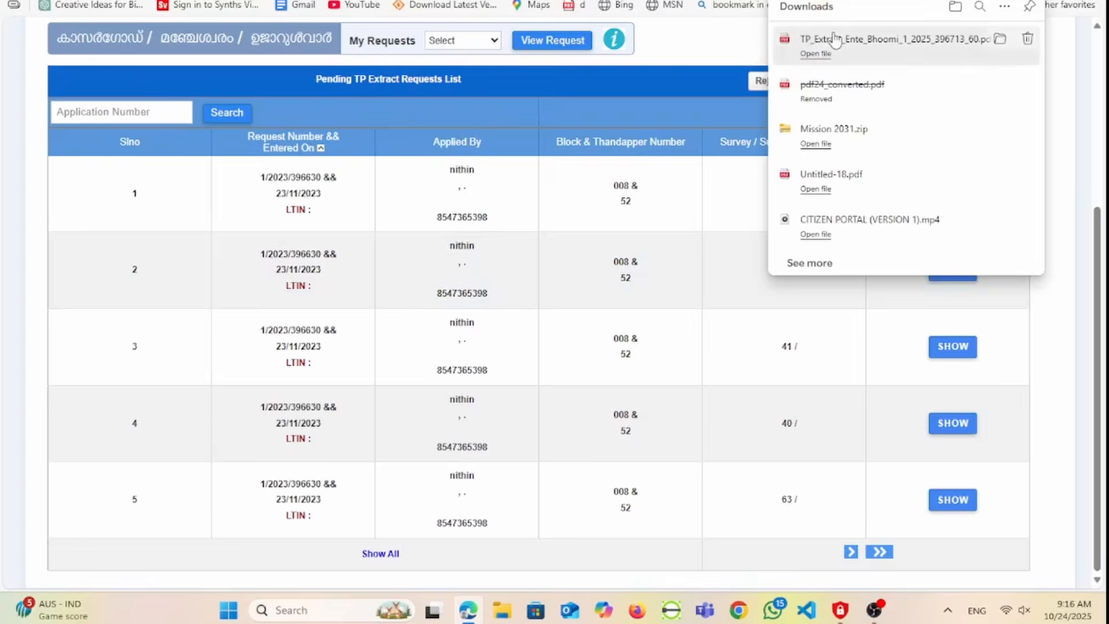
Review the downloaded TP extract PDF, close it to return to the pending requests list, and dismiss the chat notification.
click(835, 41)
scroll(528, 336, down, 2)
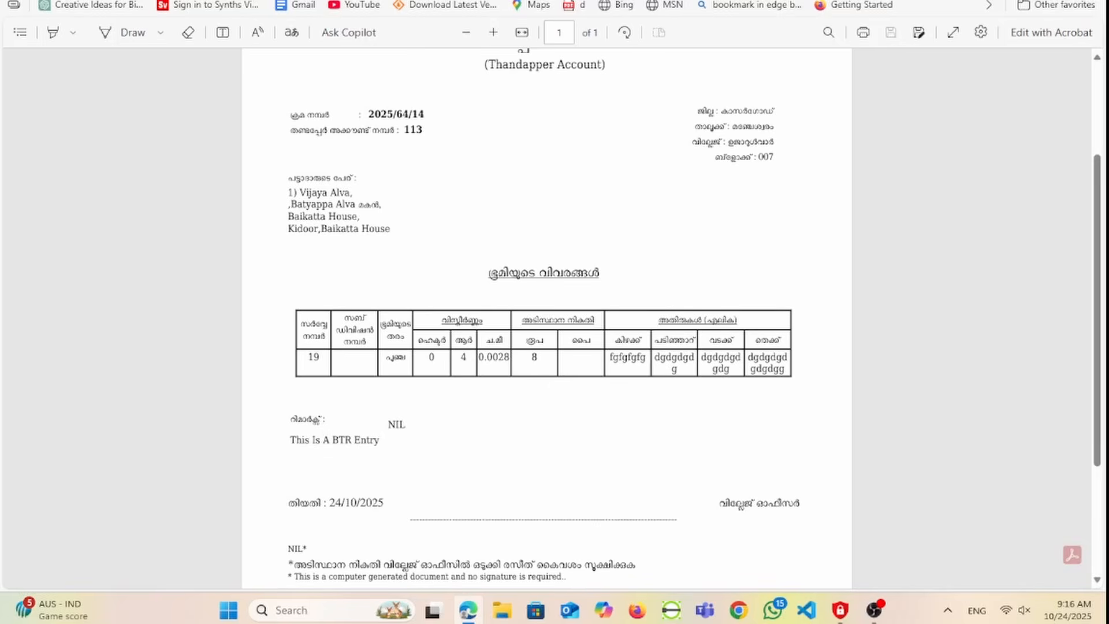
key(ctrl+w)
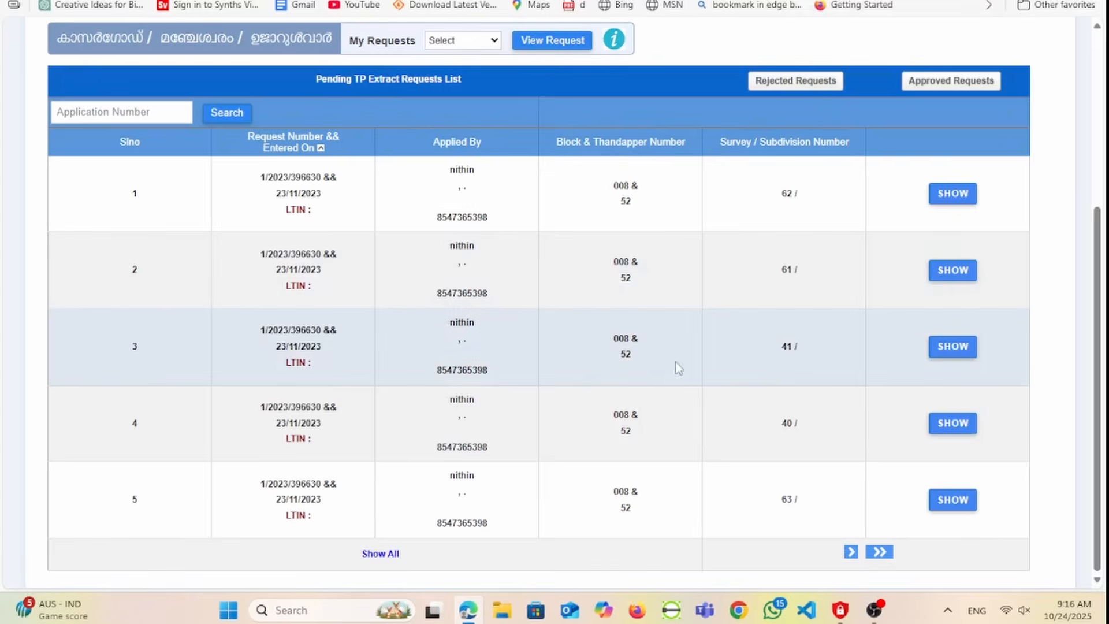
scroll(670, 386, up, 5)
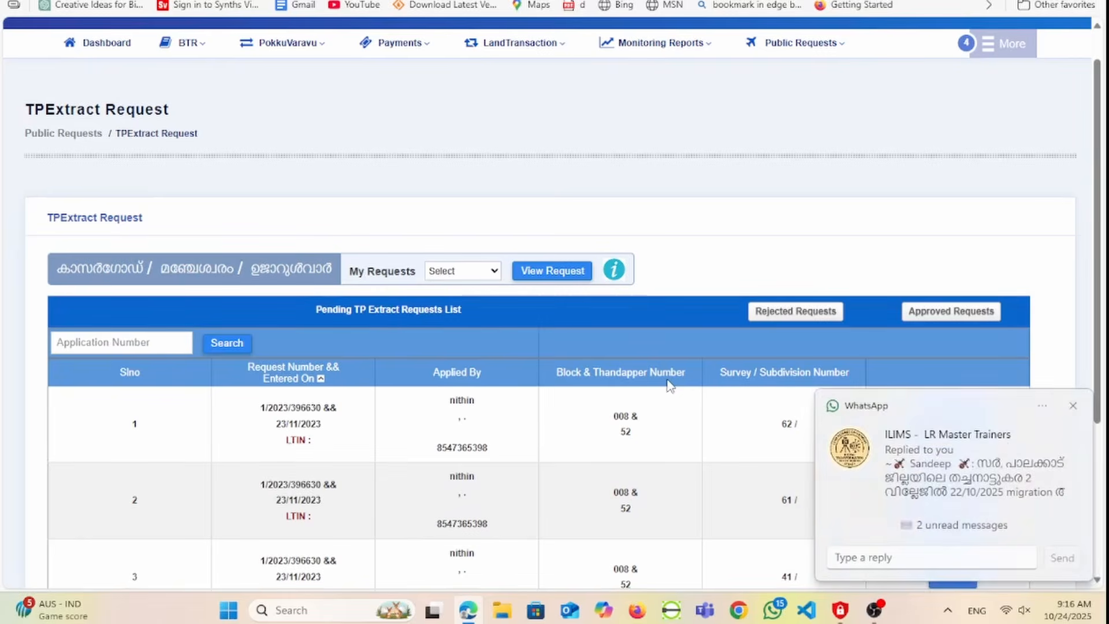
click(1076, 413)
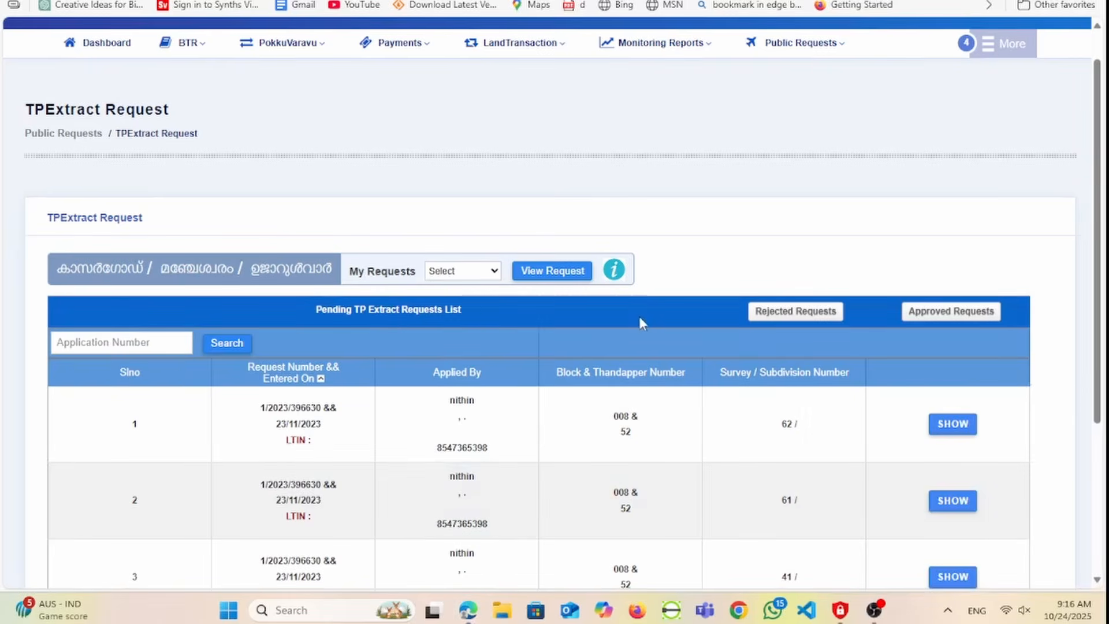